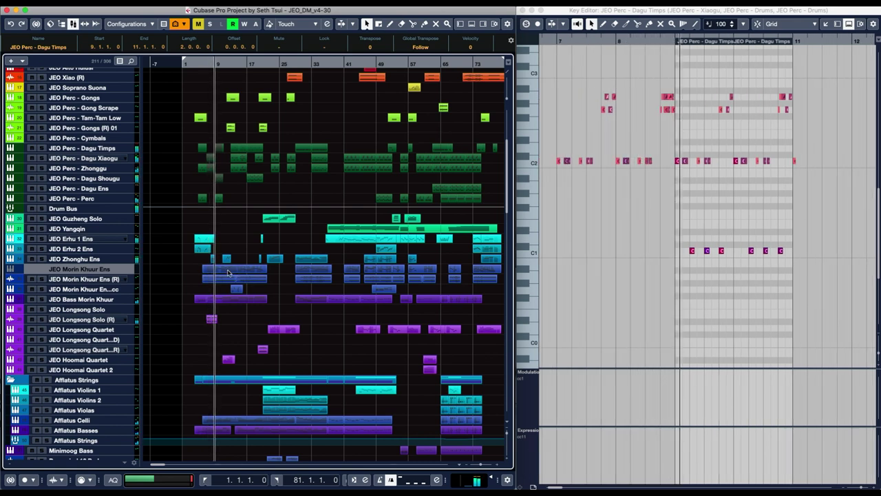
View the notes of the Morin Khuur Ens part at bar 6, then the long Expressive Erhu part at bar 12, in the Key Editor
{"action": "left_click", "coordinate": [228, 273]}
{"action": "scroll", "coordinate": [790, 203], "scroll_direction": "left", "scroll_amount": 3}
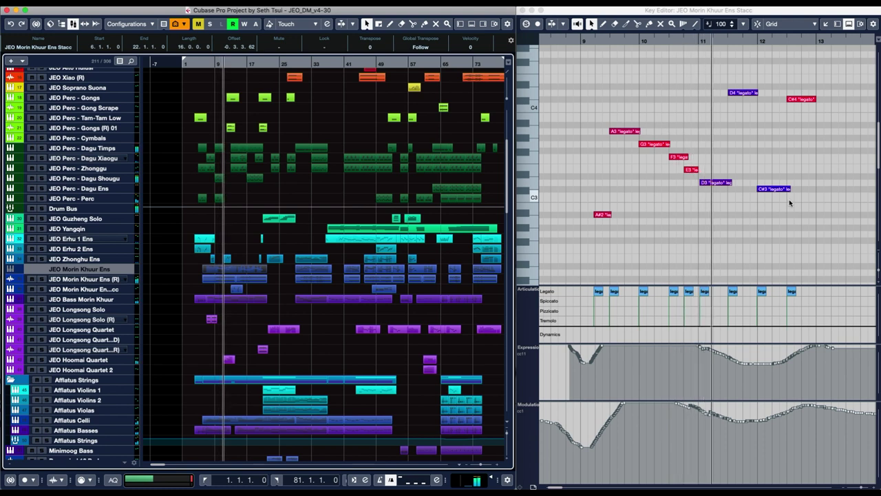
{"action": "scroll", "coordinate": [247, 115], "scroll_direction": "up", "scroll_amount": 5}
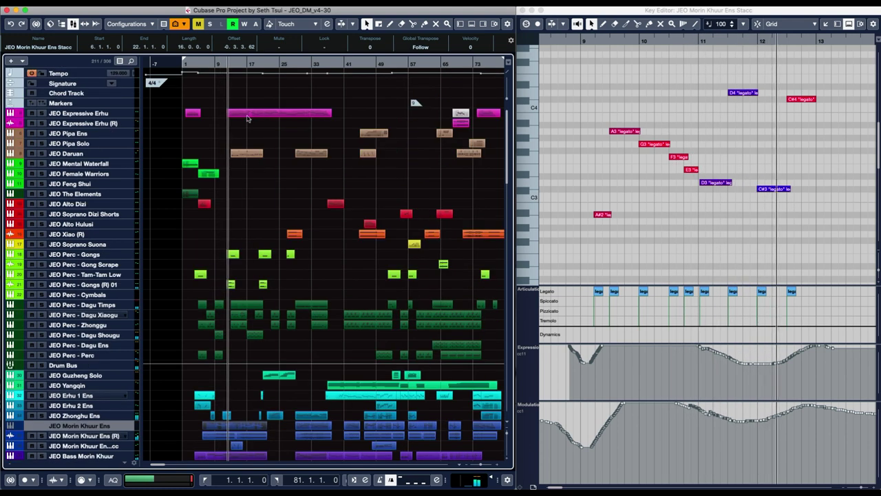
{"action": "left_click", "coordinate": [246, 116]}
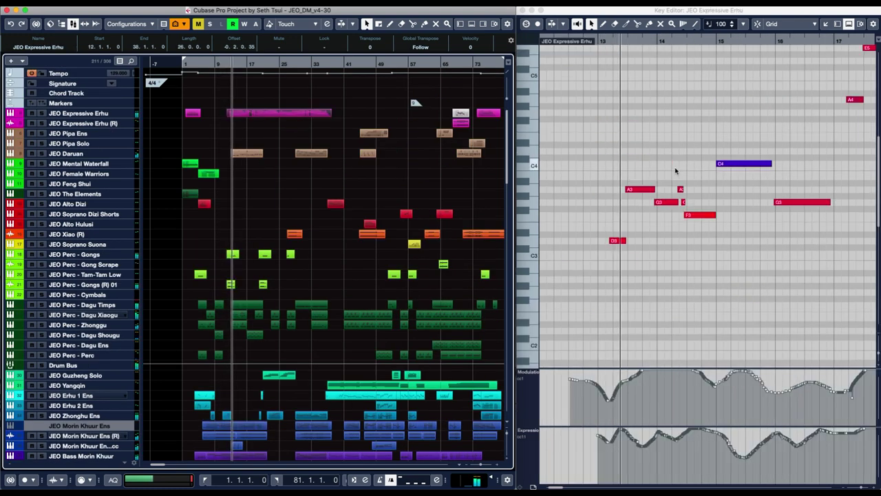
{"action": "scroll", "coordinate": [674, 170], "scroll_direction": "down", "scroll_amount": 4}
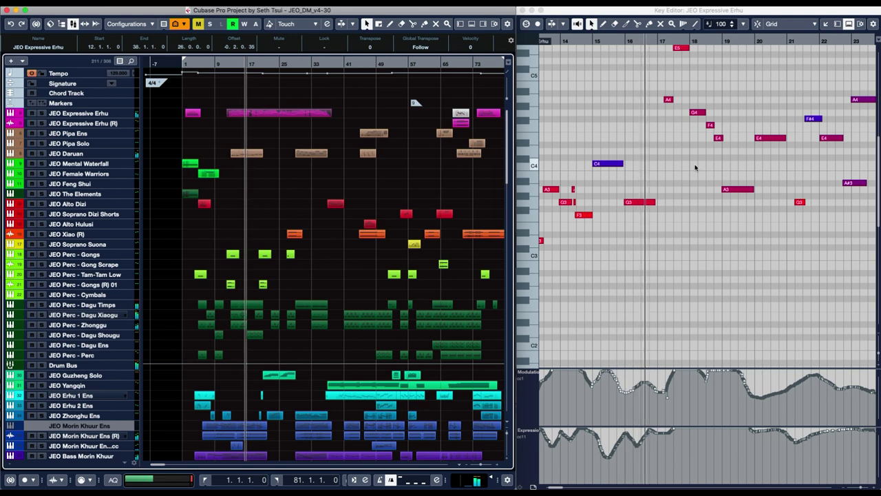
Compare the Expressive Erhu melody with the Morin Khuur staccato part and the first Guzheng Solo part in the same editor view
{"action": "scroll", "coordinate": [695, 167], "scroll_direction": "up", "scroll_amount": 3}
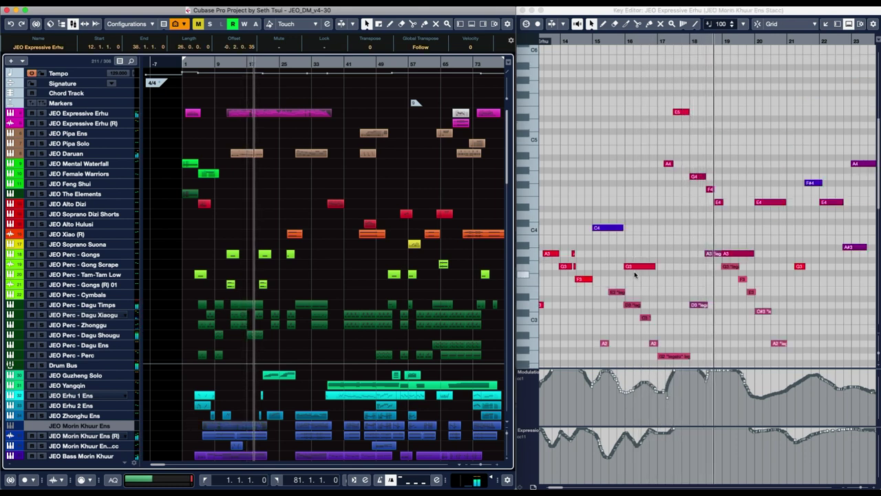
{"action": "scroll", "coordinate": [637, 273], "scroll_direction": "down", "scroll_amount": 3}
{"action": "scroll", "coordinate": [637, 273], "scroll_direction": "right", "scroll_amount": 2}
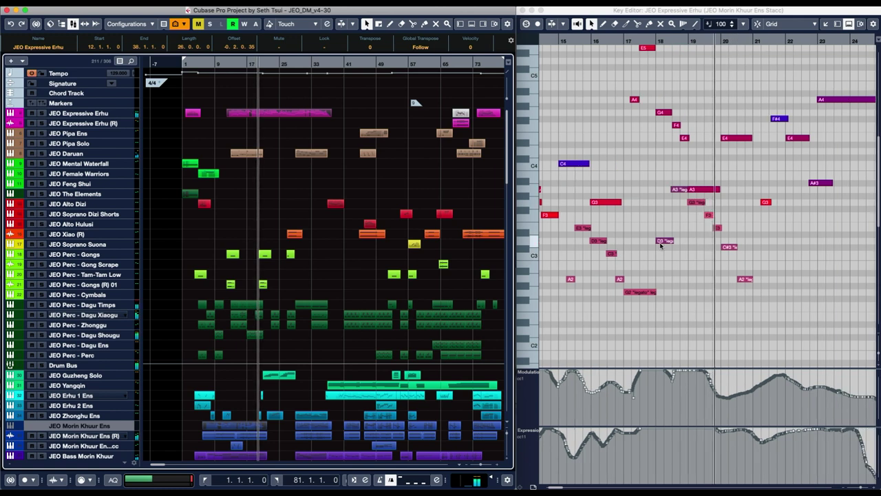
{"action": "left_click", "coordinate": [281, 376], "text": "shift"}
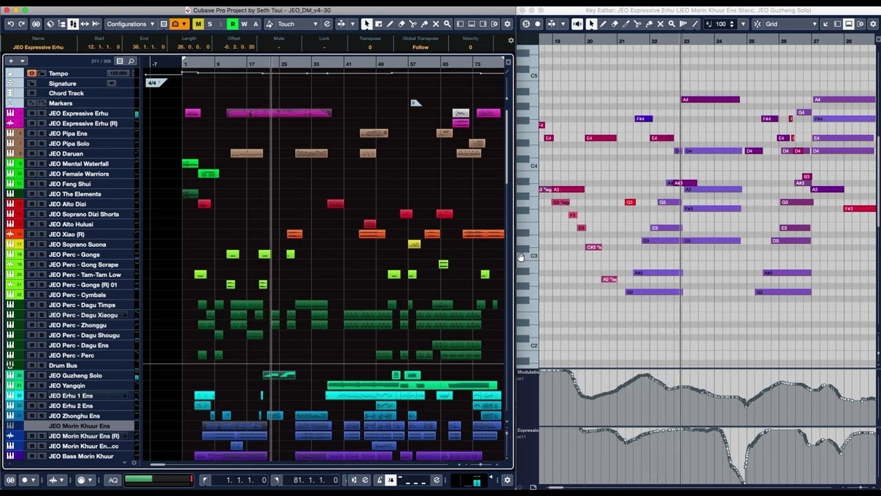
Include the Afflatus string parts, from Violins 1 to Basses around bar 21, in the editor alongside the Expressive Erhu melody
{"action": "scroll", "coordinate": [319, 317], "scroll_direction": "down", "scroll_amount": 4}
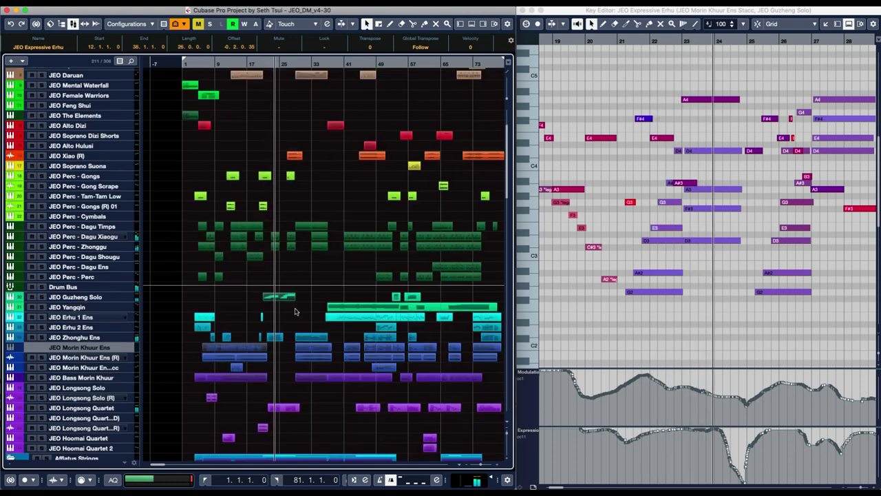
{"action": "scroll", "coordinate": [283, 372], "scroll_direction": "down", "scroll_amount": 4}
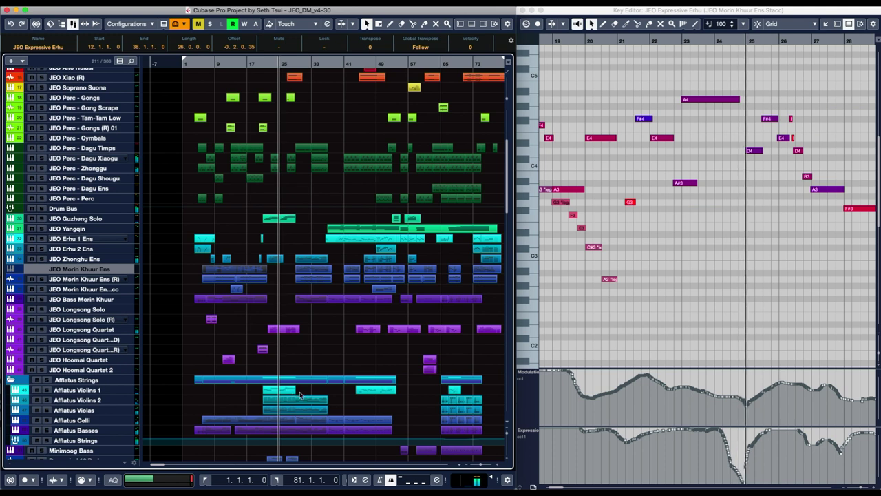
{"action": "left_click_drag", "start_coordinate": [300, 394], "coordinate": [276, 430]}
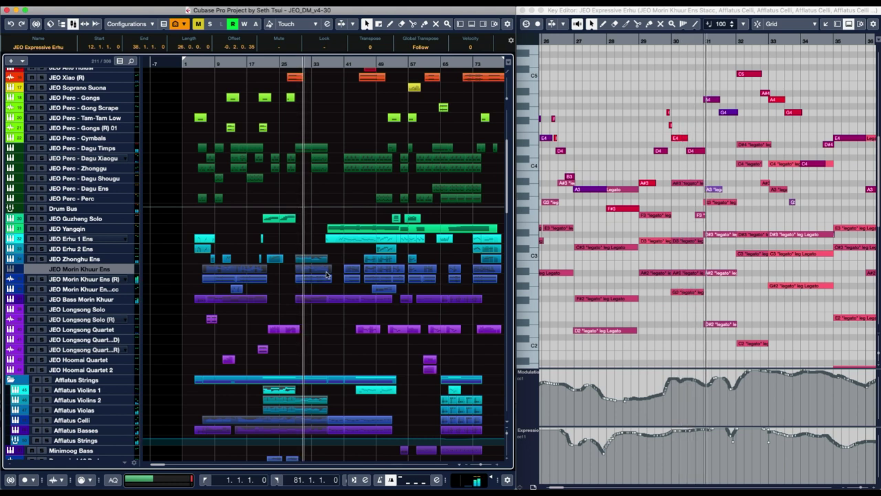
View the Morin Khuur Ens part at bar 29 in the Key Editor together with the long Expressive Erhu part
{"action": "left_click", "coordinate": [327, 273]}
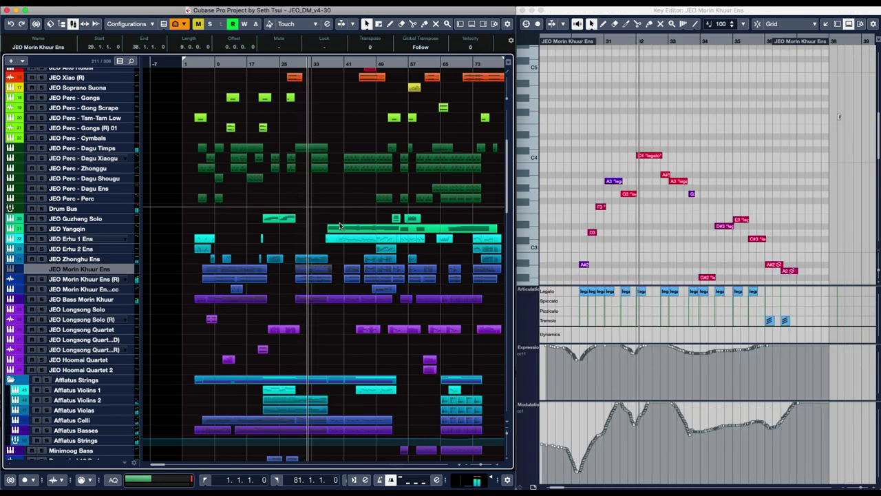
{"action": "scroll", "coordinate": [306, 149], "scroll_direction": "up", "scroll_amount": 8}
{"action": "left_click", "coordinate": [303, 113], "text": "shift"}
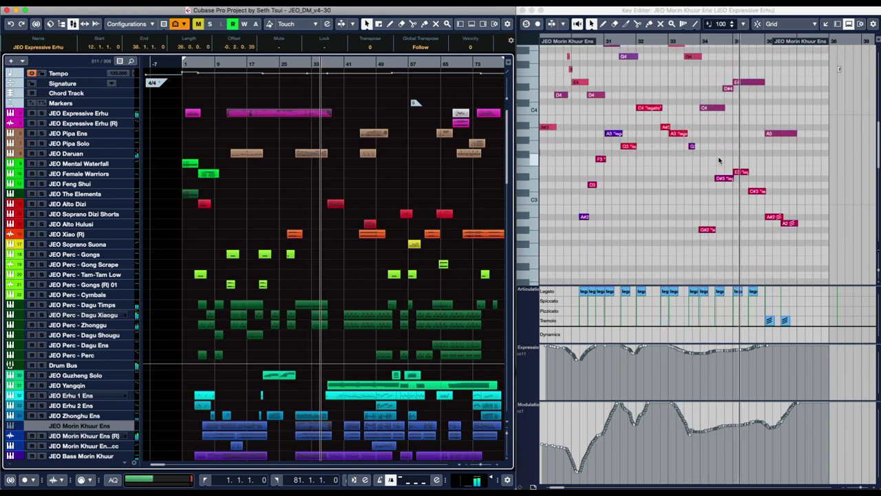
View the Yangqin part with the Alto Dizi part at bar 37, then the Xiaogu and Zhonggu percussion with Erhu 1 Ens at bar 41
{"action": "left_click", "coordinate": [342, 386]}
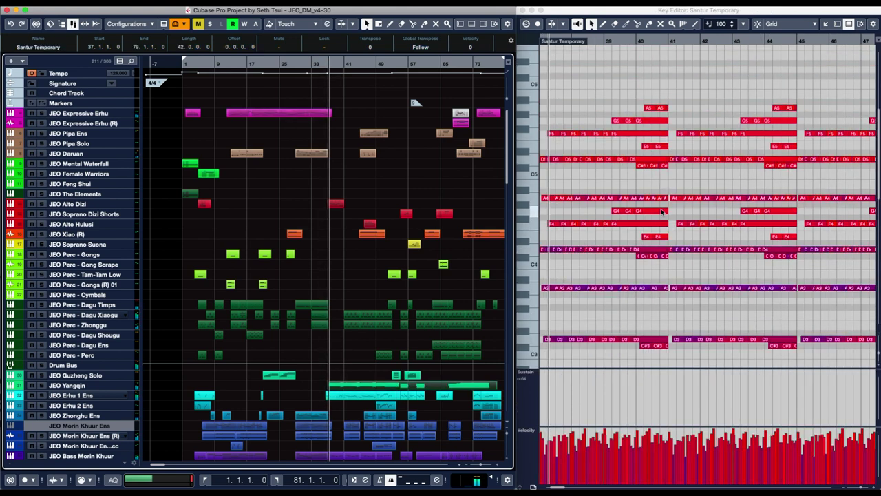
{"action": "left_click", "coordinate": [336, 204], "text": "shift"}
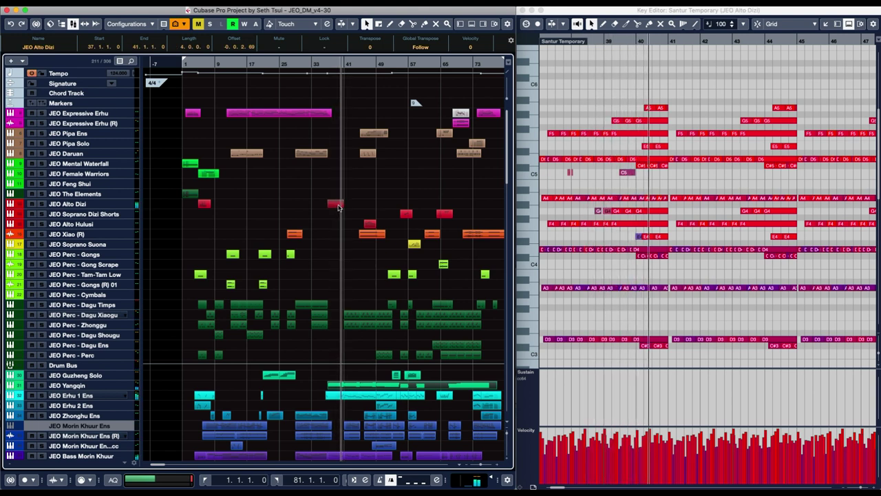
{"action": "left_click_drag", "start_coordinate": [342, 308], "coordinate": [408, 321]}
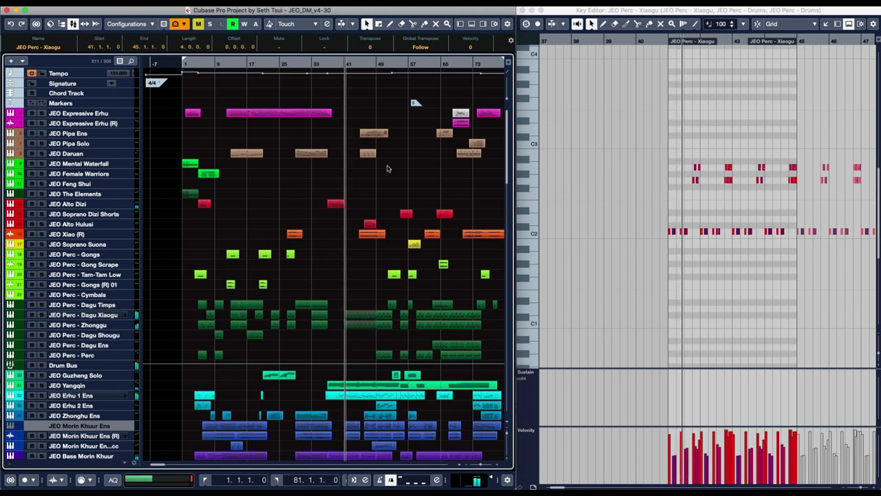
{"action": "left_click", "coordinate": [351, 398], "text": "shift"}
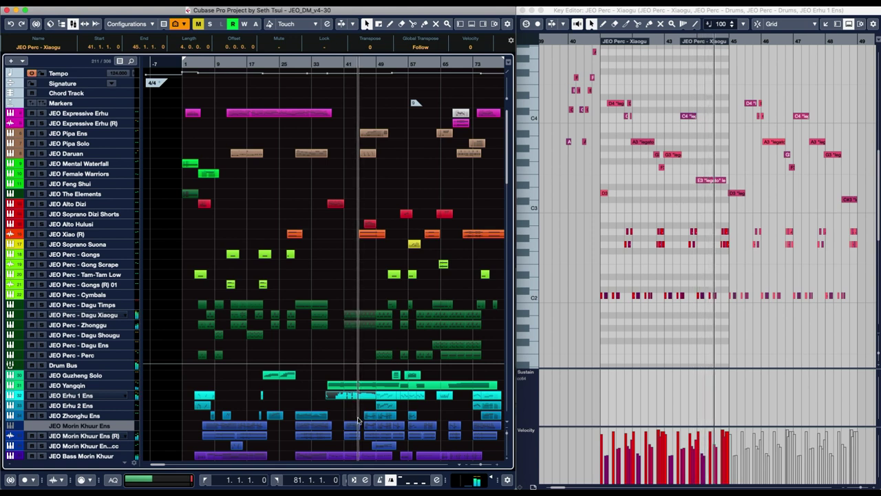
View the Longsong Quartet part at bar 44 in the Key Editor together with the Alto Hulusi part at bar 46
{"action": "scroll", "coordinate": [372, 399], "scroll_direction": "down", "scroll_amount": 4}
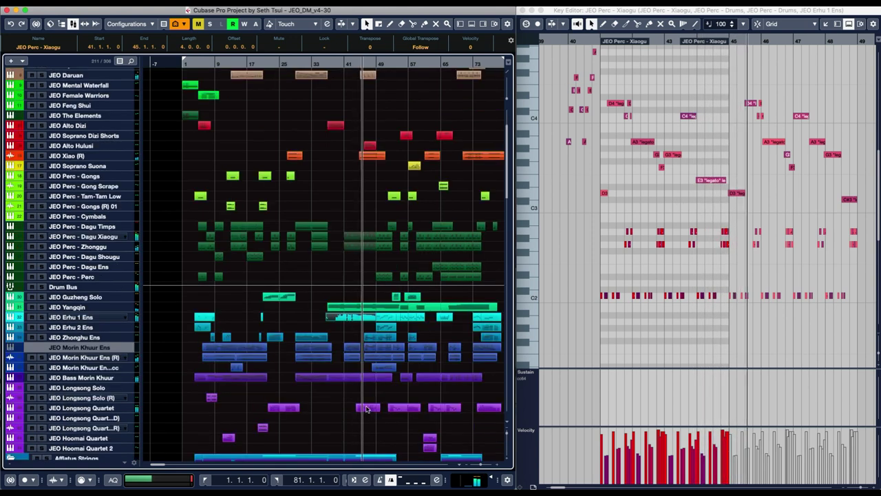
{"action": "left_click", "coordinate": [372, 155]}
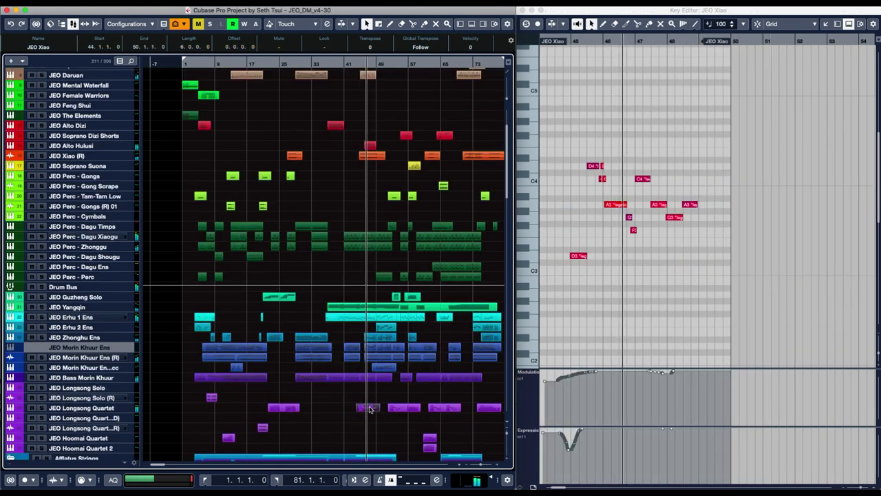
{"action": "left_click", "coordinate": [370, 146], "text": "shift"}
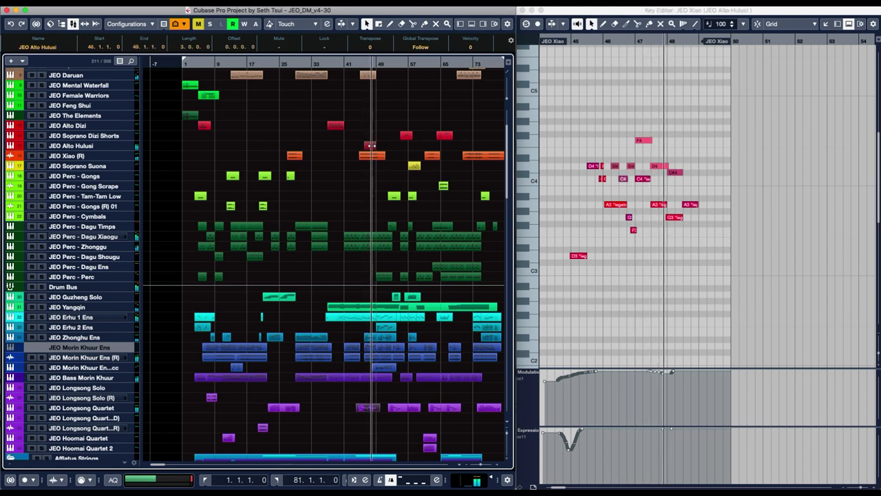
Inspect the fast Erhu 1 Ens part at bar 49 close up, together with the overlapping Morin Khuur Ens part
{"action": "left_click", "coordinate": [378, 328]}
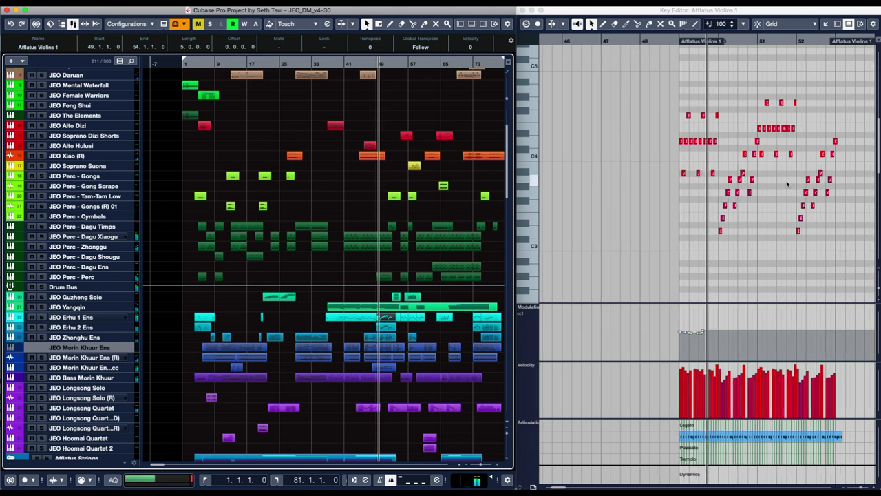
{"action": "key", "text": "h"}
{"action": "key", "text": "h"}
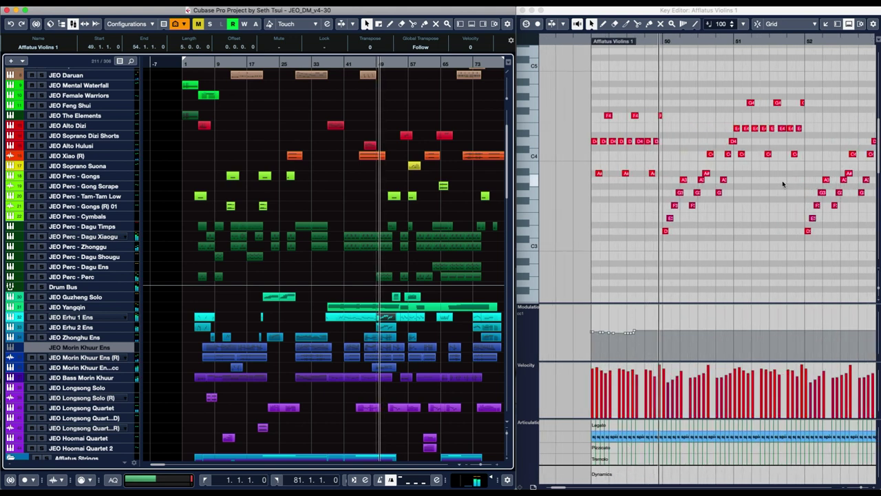
{"action": "left_click", "coordinate": [384, 349], "text": "shift"}
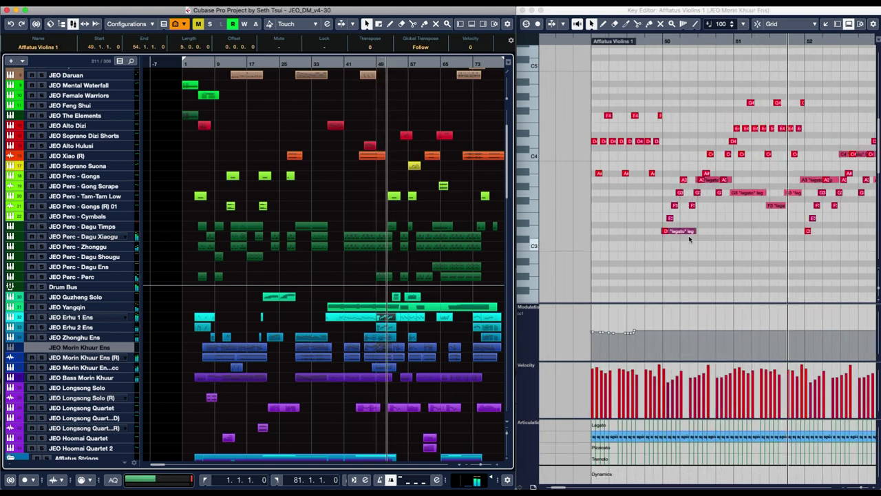
{"action": "scroll", "coordinate": [689, 239], "scroll_direction": "right", "scroll_amount": 2}
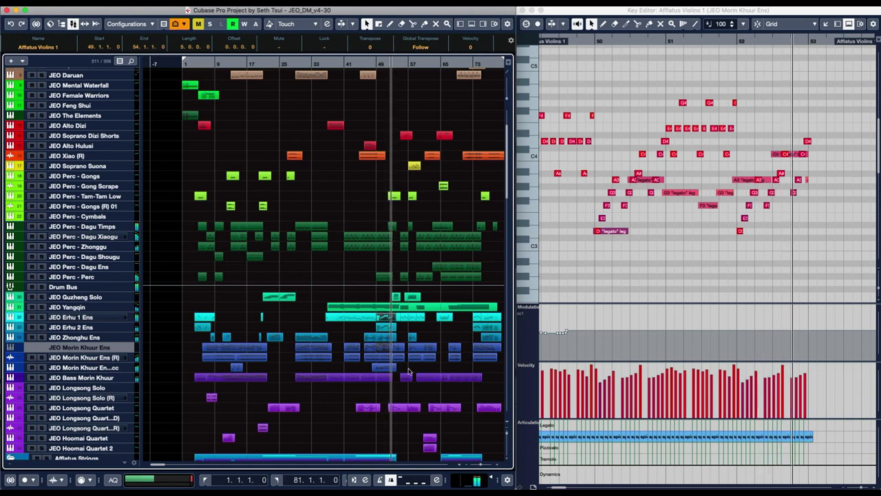
View the Longsong Quartet part at bar 52, then the Erhu 1 Ens parts from bar 55, in the Key Editor
{"action": "left_click", "coordinate": [403, 408]}
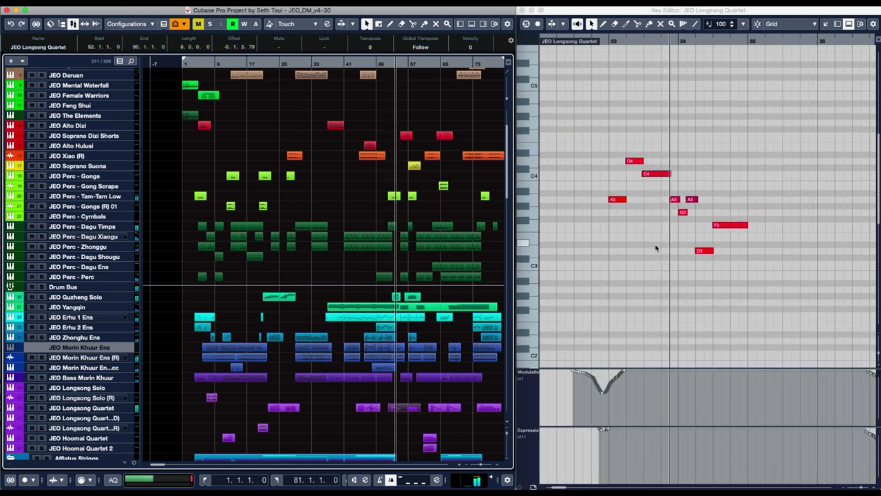
{"action": "left_click", "coordinate": [416, 318]}
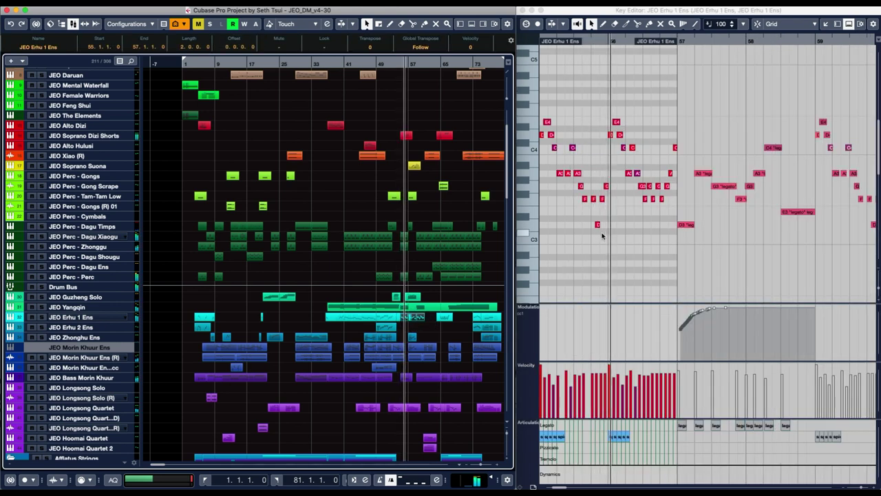
{"action": "left_click", "coordinate": [777, 198]}
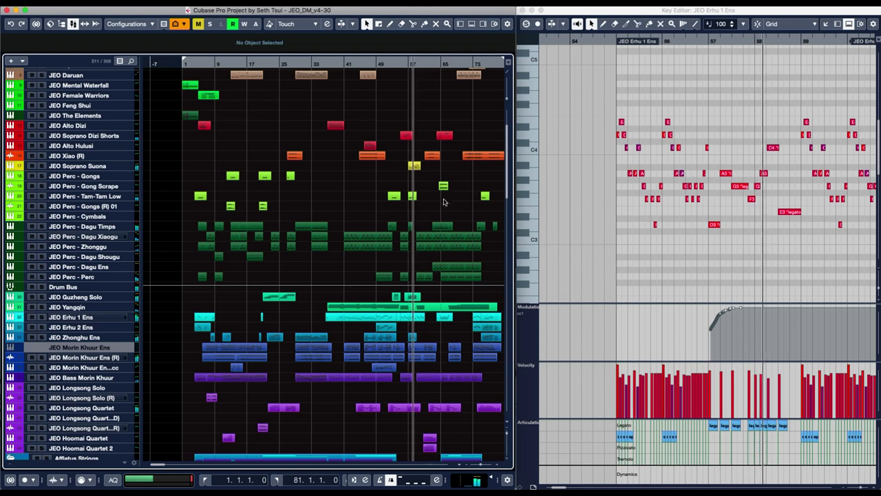
View the notes and controller curves of the Soprano Suona part, then the Morin Khuur Ens part, both starting at bar 57
{"action": "left_click", "coordinate": [414, 166]}
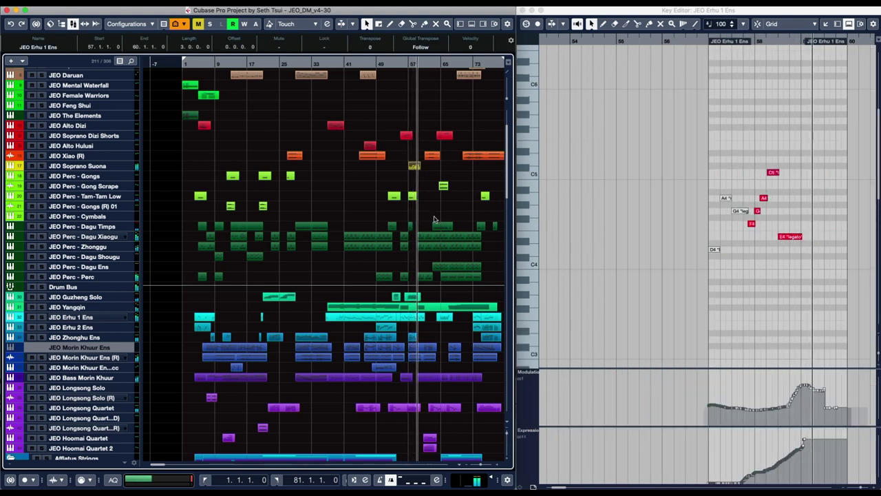
{"action": "scroll", "coordinate": [434, 220], "scroll_direction": "up", "scroll_amount": 4}
{"action": "left_click", "coordinate": [413, 395]}
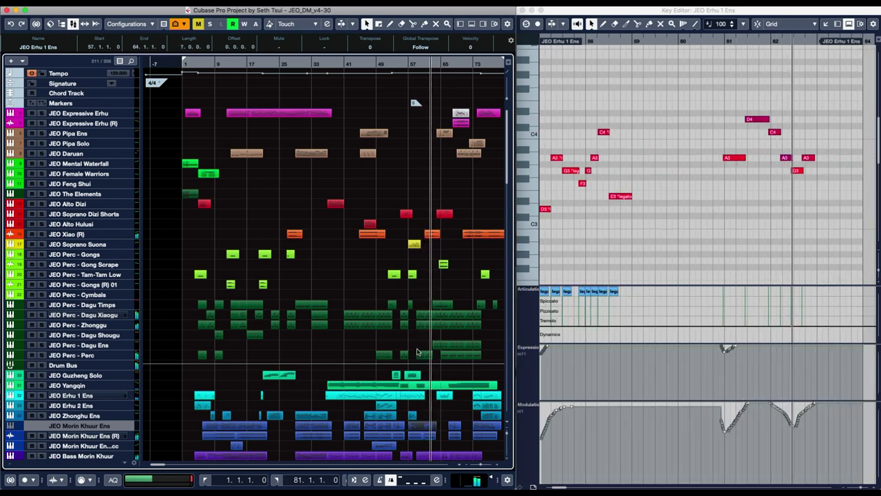
View the Erhu 1 Ens part at bar 64 in the Key Editor together with the Pipa Ens part above the same bars
{"action": "scroll", "coordinate": [438, 276], "scroll_direction": "down", "scroll_amount": 3}
{"action": "scroll", "coordinate": [436, 344], "scroll_direction": "up", "scroll_amount": 3}
{"action": "scroll", "coordinate": [434, 421], "scroll_direction": "down", "scroll_amount": 3}
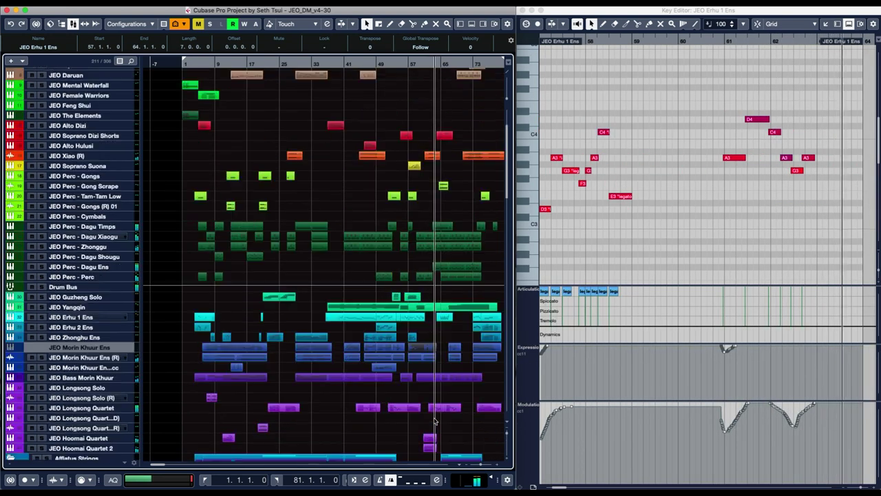
{"action": "left_click", "coordinate": [447, 410]}
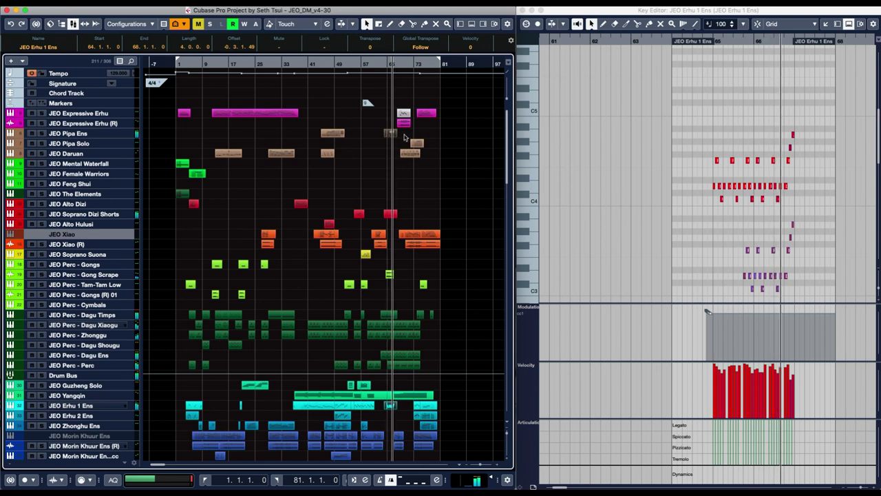
View the Daruan part at bar 69, then the Morin Khuur Ens part at bar 67, in the Key Editor
{"action": "left_click", "coordinate": [404, 152]}
{"action": "scroll", "coordinate": [389, 372], "scroll_direction": "down", "scroll_amount": 4}
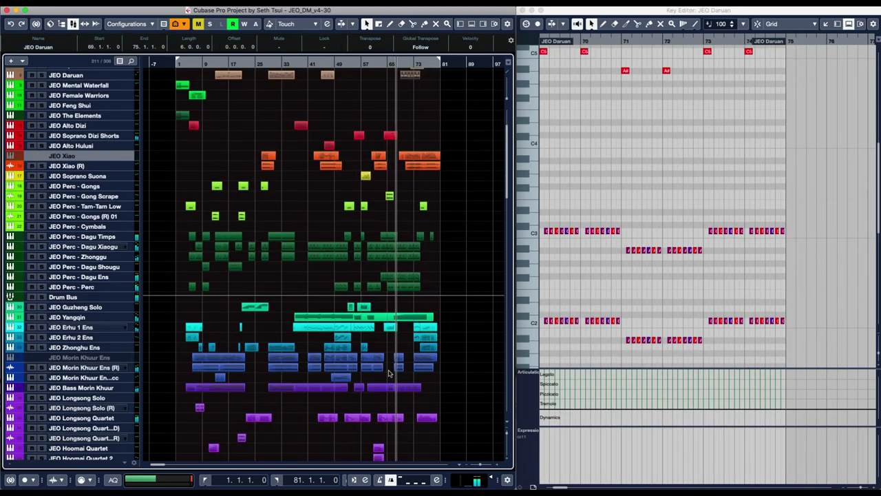
{"action": "left_click", "coordinate": [393, 355]}
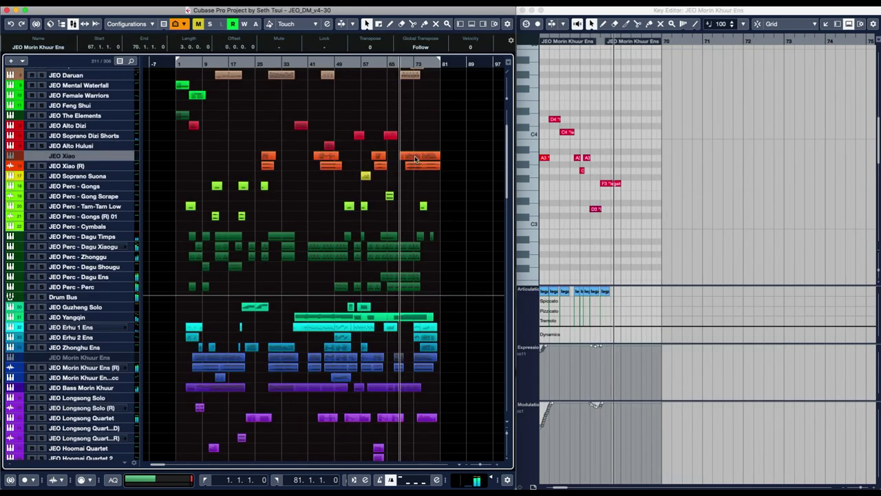
View in turn the notes of the Expressive Erhu part at bar 68, the Daruan part at bar 69 and the last Xiao part
{"action": "scroll", "coordinate": [409, 150], "scroll_direction": "up", "scroll_amount": 5}
{"action": "left_click", "coordinate": [403, 112]}
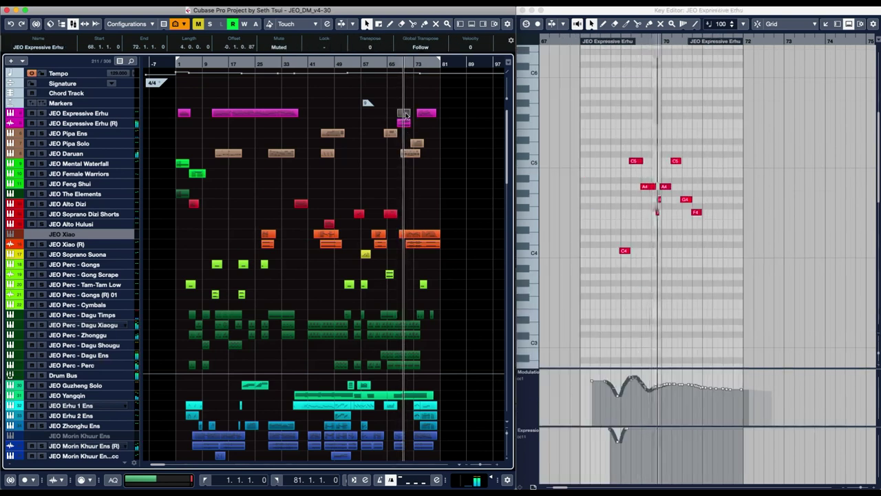
{"action": "left_click", "coordinate": [410, 153]}
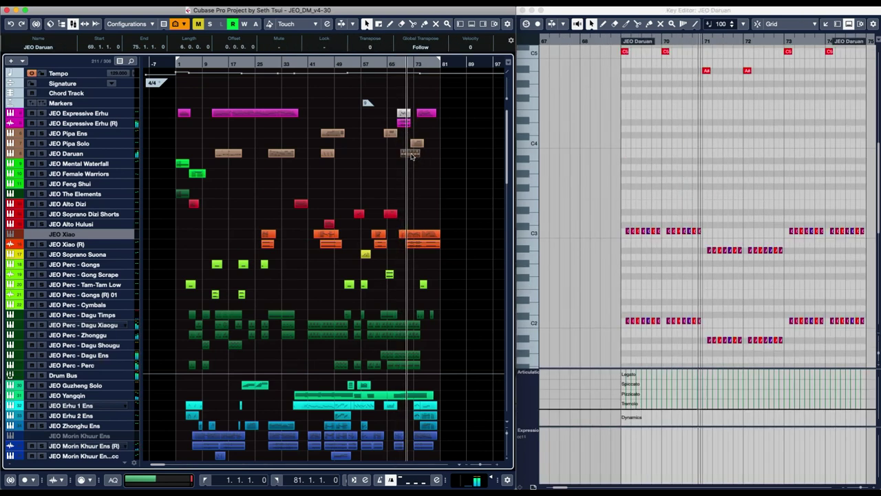
{"action": "left_click", "coordinate": [416, 234]}
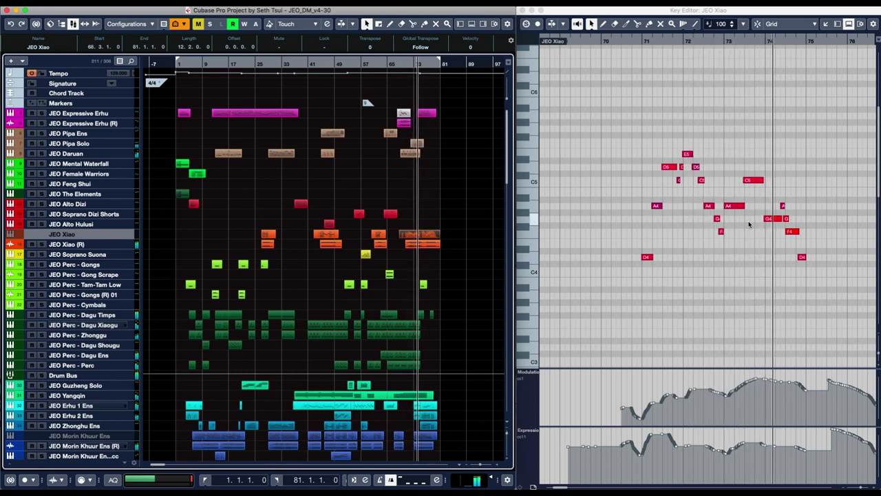
Add the last Expressive Erhu part, starting at bar 73, to the selection alongside the last Xiao part
{"action": "left_click", "coordinate": [414, 114], "text": "shift"}
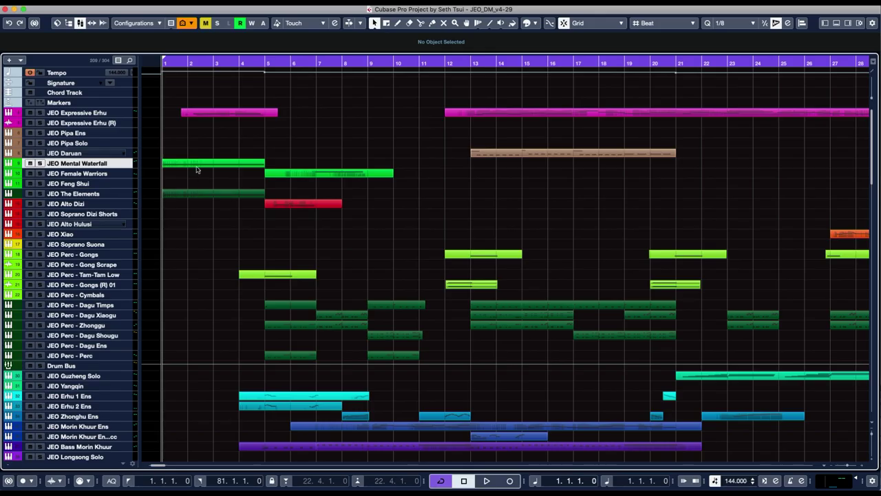
Select in turn the opening Mental Waterfall and The Elements parts, the first Erhu and Morin Khuur parts, and the first Bass Morin Khuur part
{"action": "left_click_drag", "start_coordinate": [188, 138], "coordinate": [227, 249]}
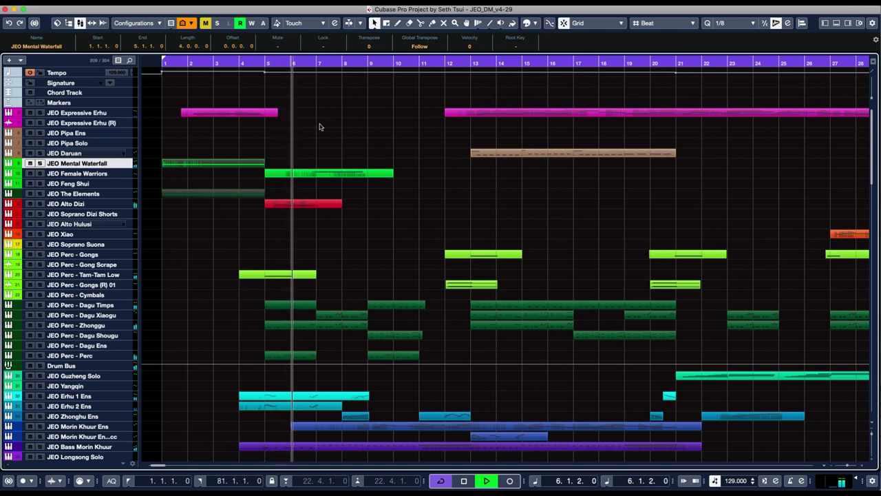
{"action": "scroll", "coordinate": [398, 313], "scroll_direction": "down", "scroll_amount": 5}
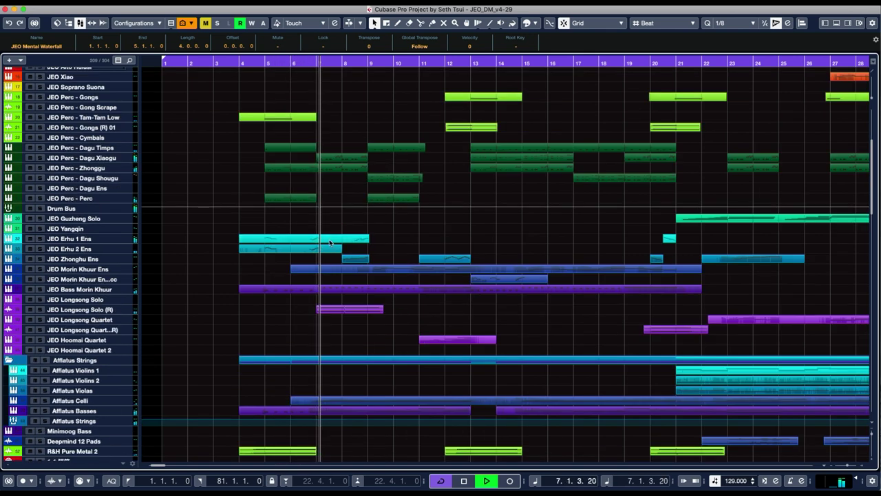
{"action": "left_click_drag", "start_coordinate": [312, 248], "coordinate": [414, 300]}
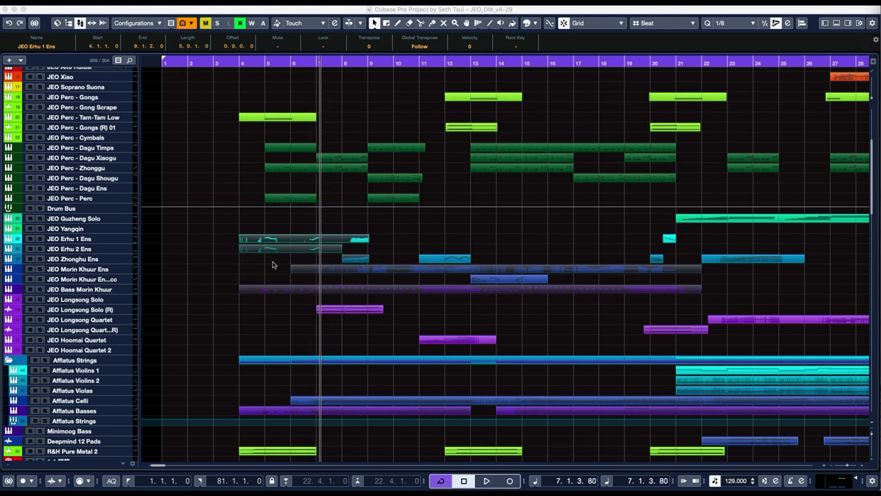
{"action": "left_click", "coordinate": [272, 265]}
{"action": "left_click", "coordinate": [275, 278]}
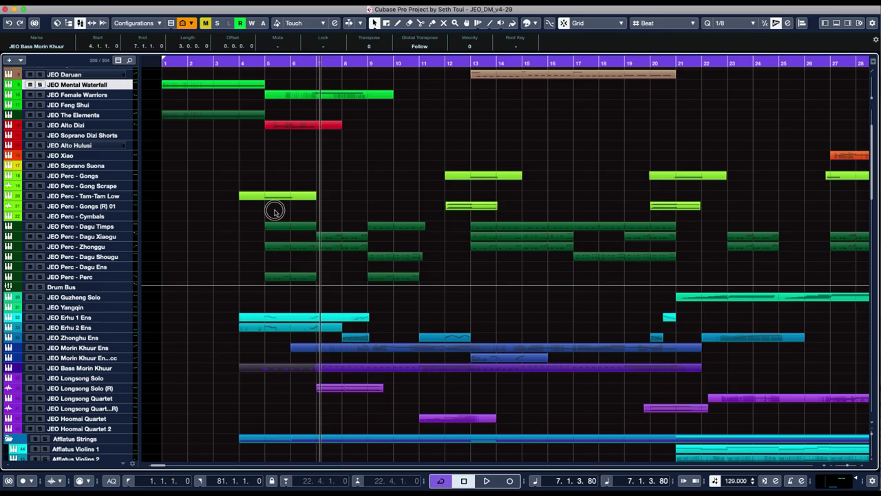
Select the percussion parts from Dagu Timps to Perc between bars 5 and 11, and close the Dagu Timps instrument window
{"action": "left_click_drag", "start_coordinate": [274, 211], "coordinate": [421, 282]}
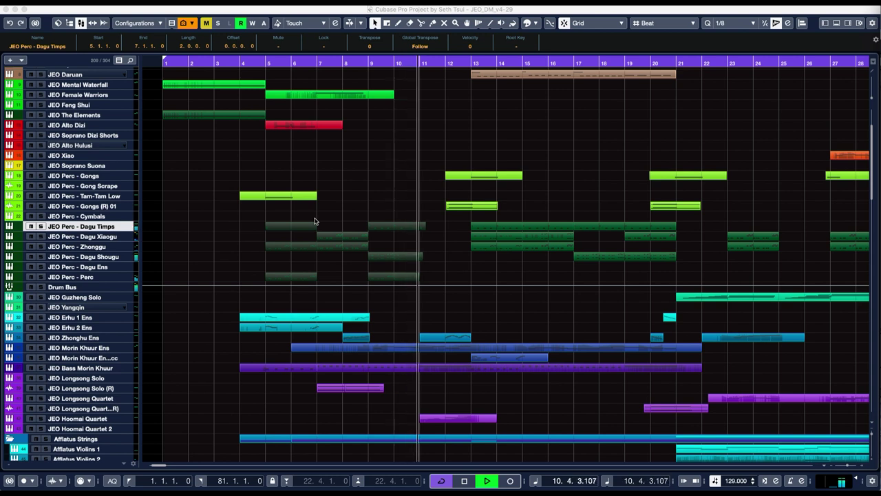
{"action": "left_click_drag", "start_coordinate": [285, 214], "coordinate": [433, 260]}
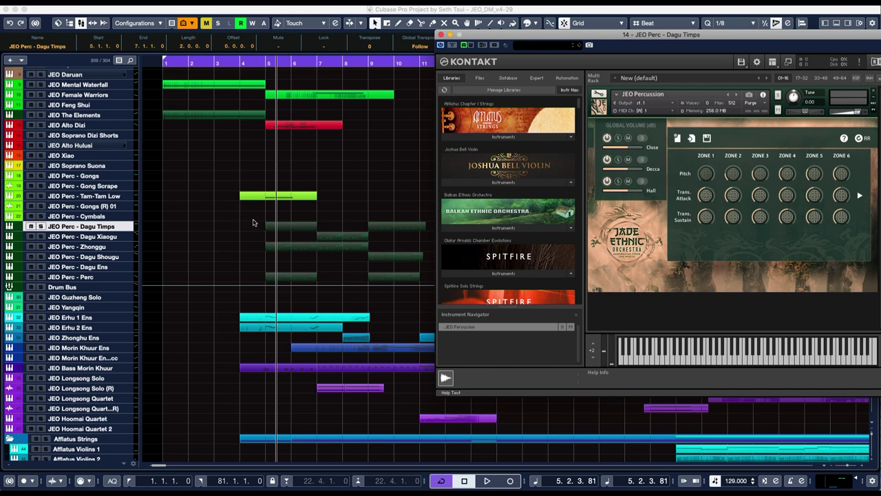
{"action": "key", "text": "super+w"}
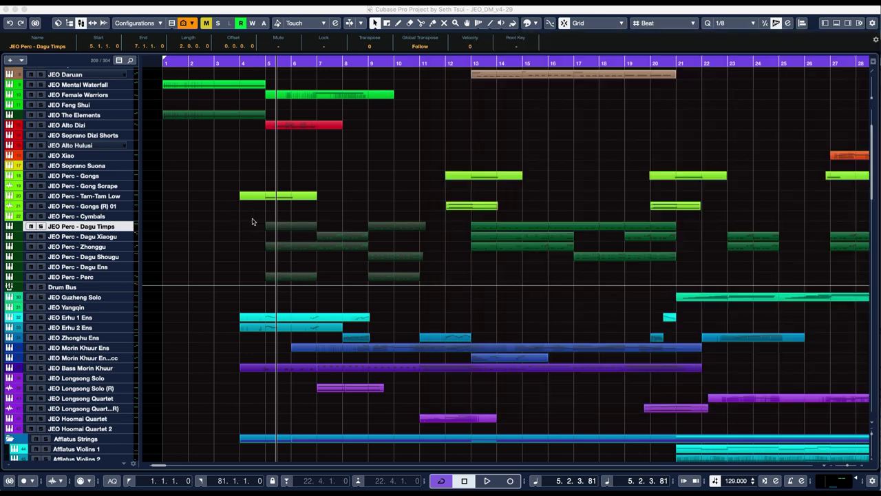
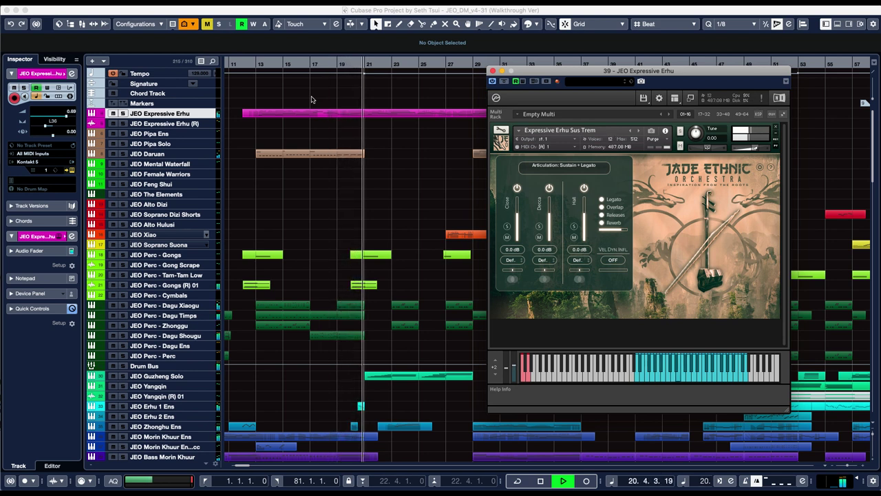
Examine the Expressive Erhu melody against the Afflatus string notes from bar 15 onward in the Key Editor, and play the passage from bar 21
{"action": "key", "text": "space"}
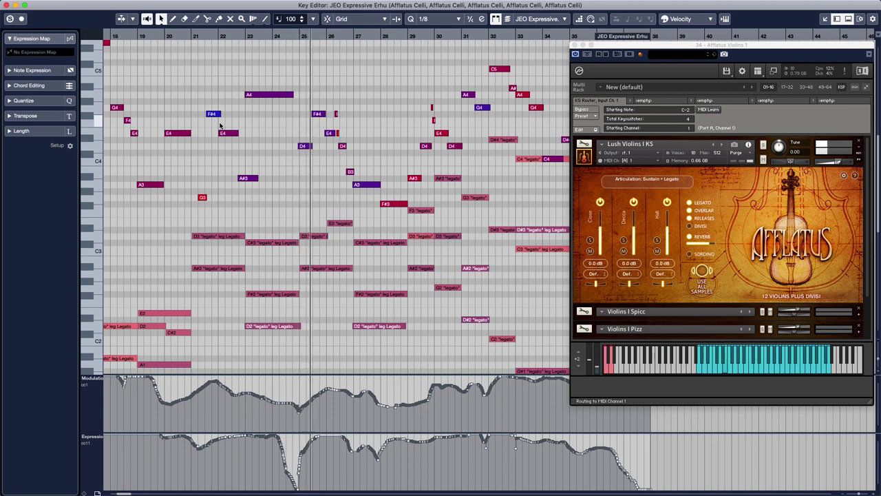
{"action": "scroll", "coordinate": [289, 152], "scroll_direction": "right", "scroll_amount": 5}
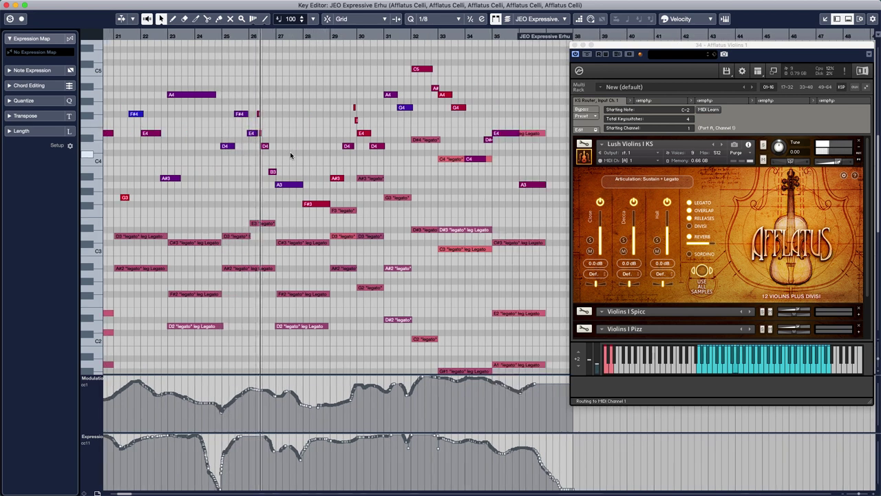
{"action": "scroll", "coordinate": [290, 151], "scroll_direction": "left", "scroll_amount": 6}
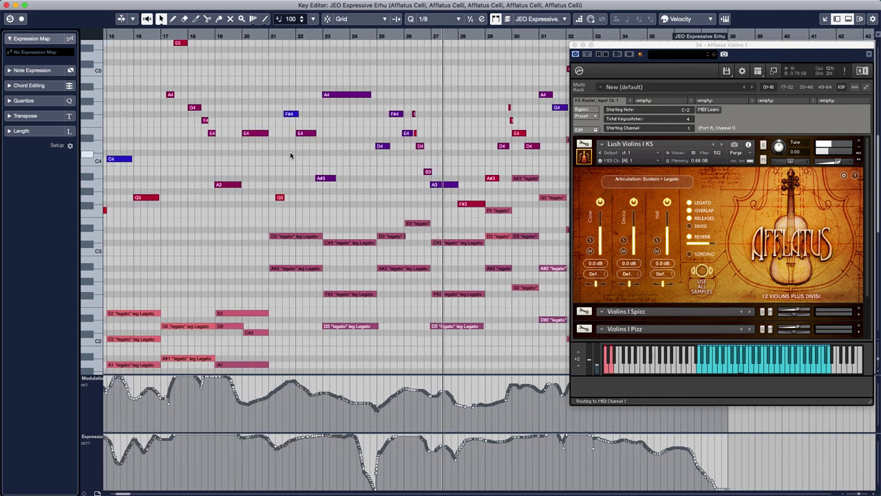
{"action": "scroll", "coordinate": [290, 154], "scroll_direction": "down", "scroll_amount": 5}
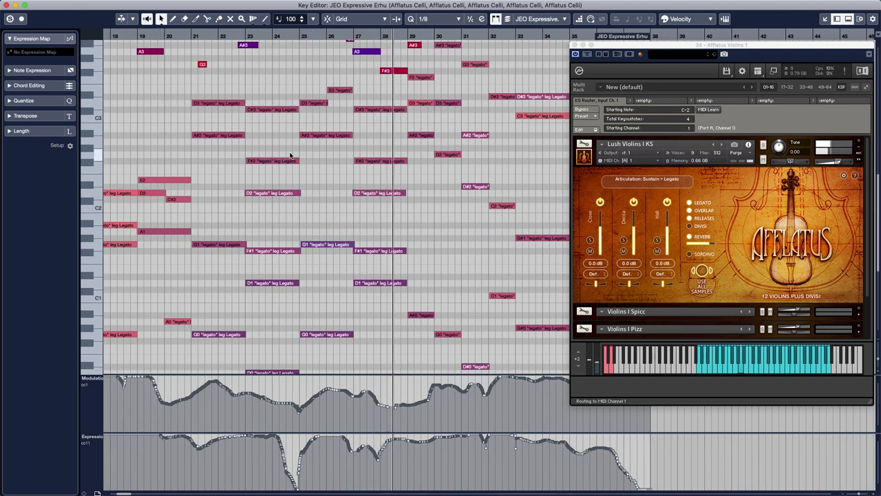
{"action": "scroll", "coordinate": [260, 145], "scroll_direction": "up", "scroll_amount": 3}
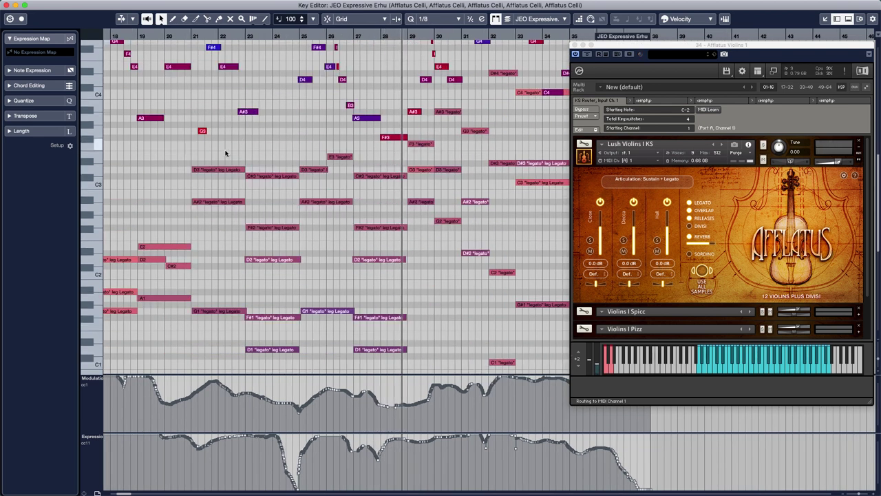
{"action": "scroll", "coordinate": [240, 241], "scroll_direction": "down", "scroll_amount": 3}
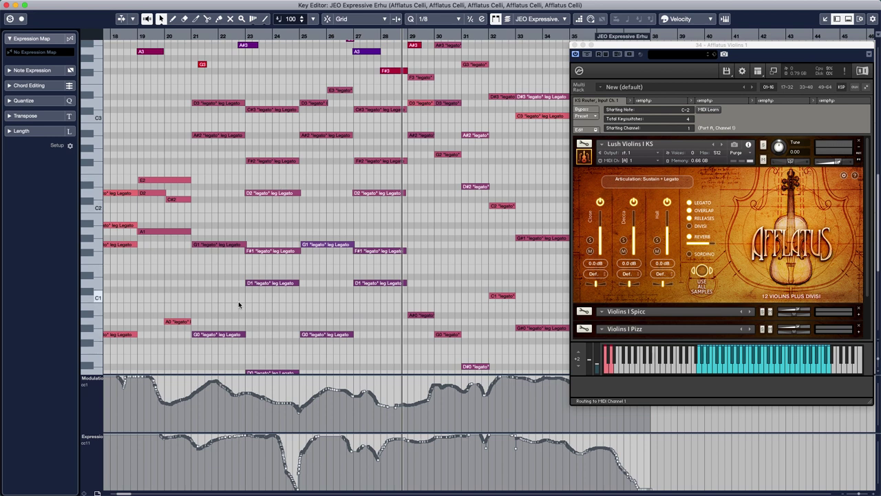
{"action": "scroll", "coordinate": [215, 173], "scroll_direction": "up", "scroll_amount": 9}
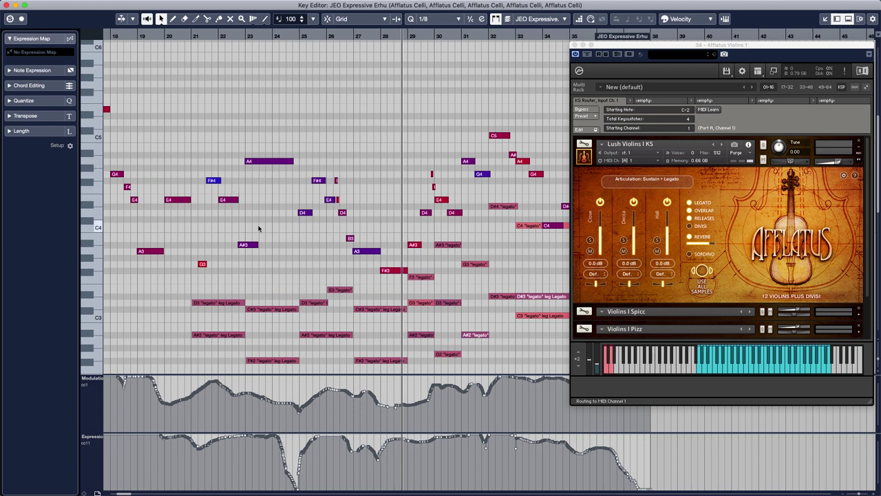
{"action": "scroll", "coordinate": [208, 247], "scroll_direction": "down", "scroll_amount": 3}
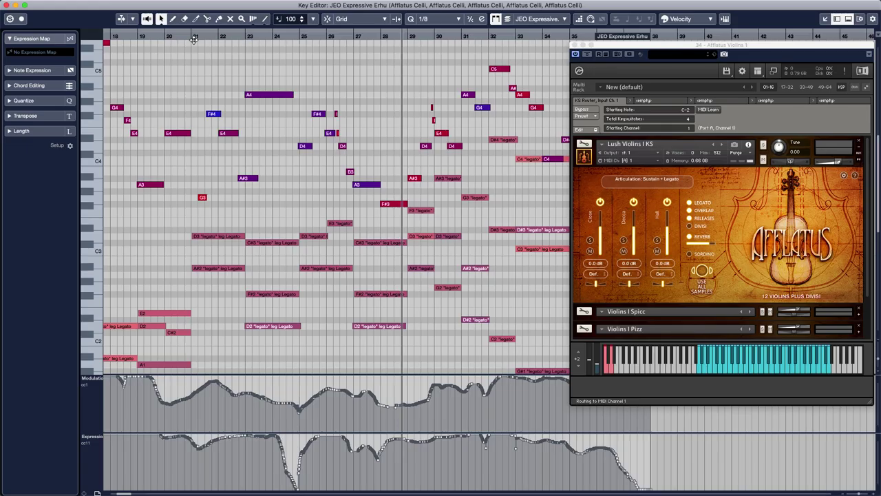
{"action": "left_click", "coordinate": [194, 38]}
{"action": "key", "text": "space"}
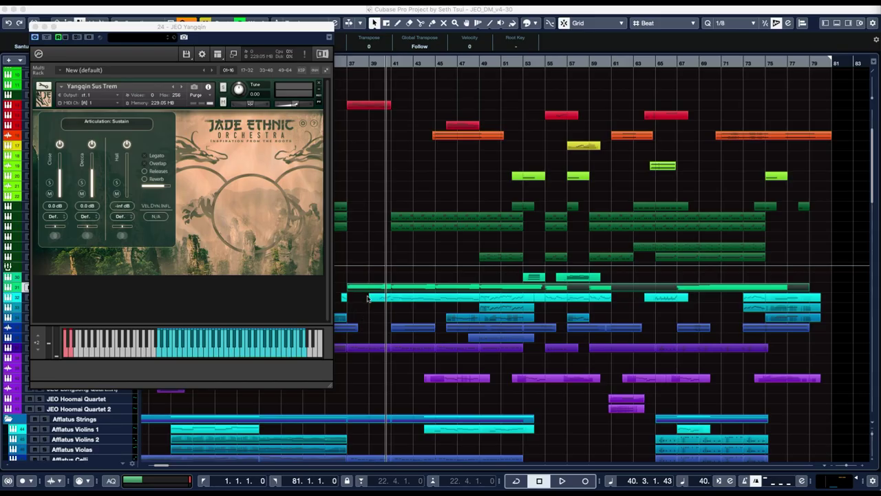
Play the cue around the Yangqin part starting at bar 37, open that part, and stop playback at bar 49
{"action": "left_click", "coordinate": [365, 287]}
{"action": "key", "text": "space"}
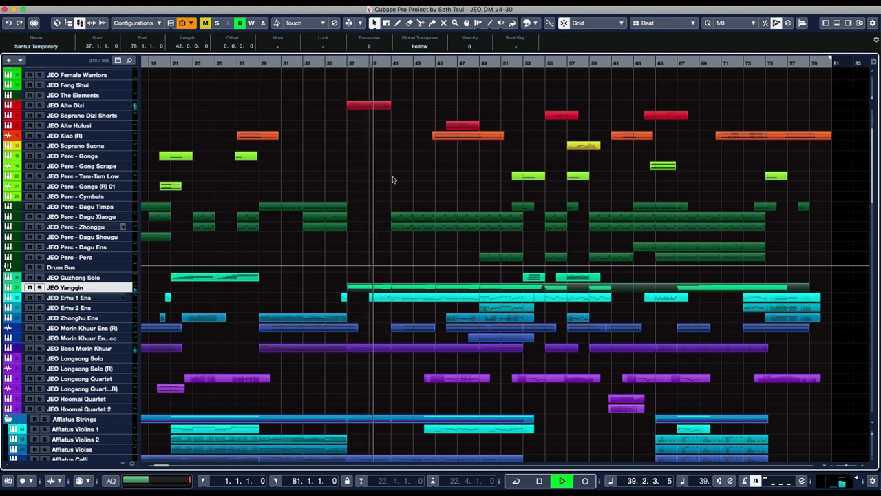
{"action": "key", "text": "Return"}
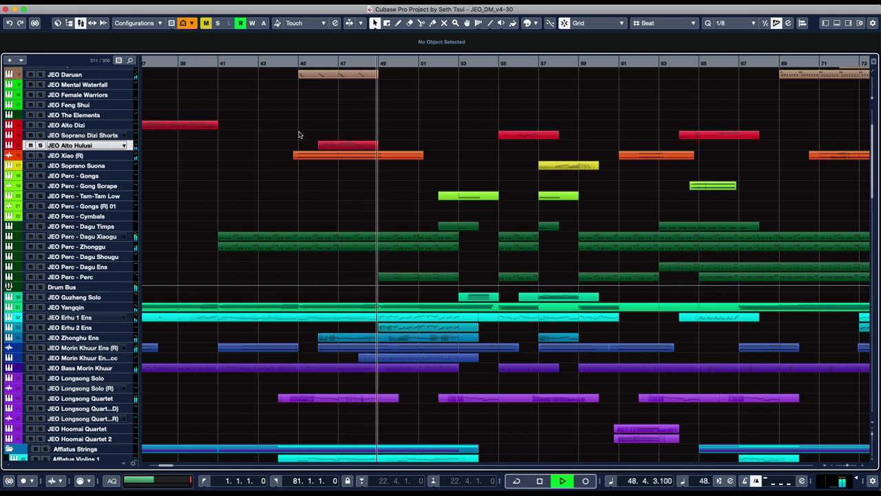
{"action": "key", "text": "space"}
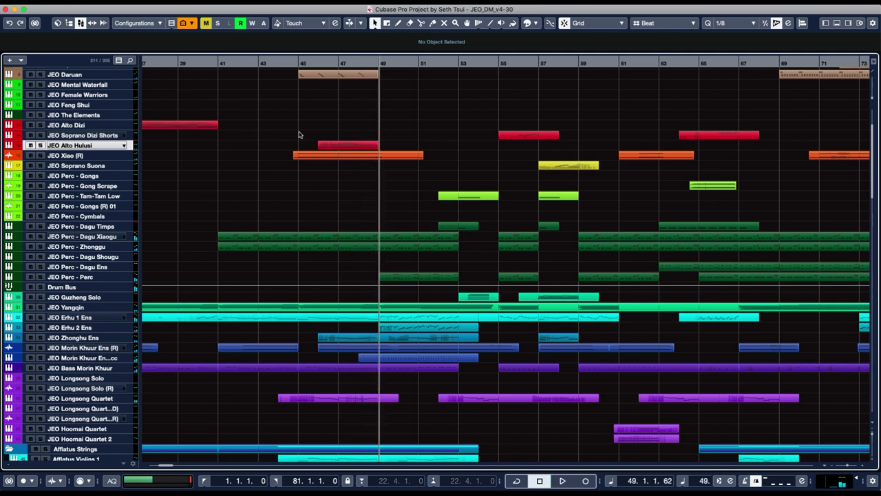